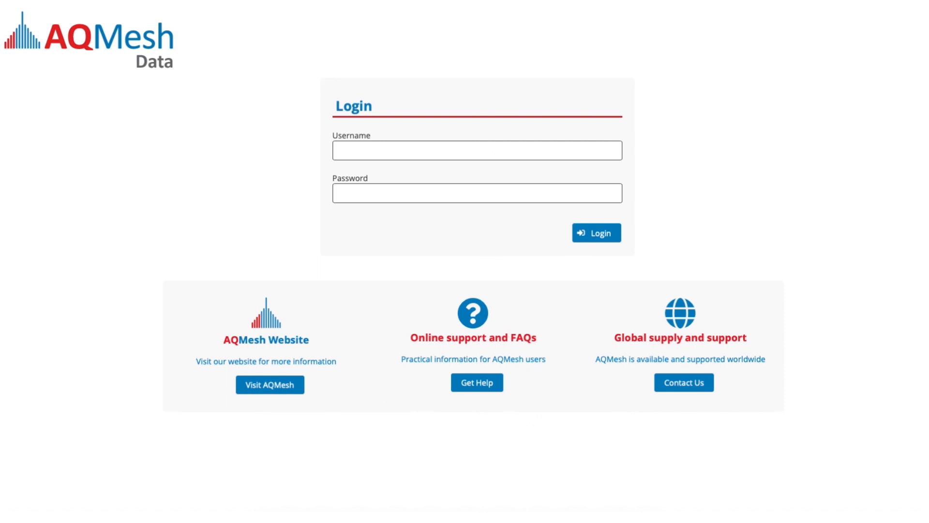
Step: Log in with the saved username and password, and accept the general terms of service
left_click(399, 149)
left_click(393, 173)
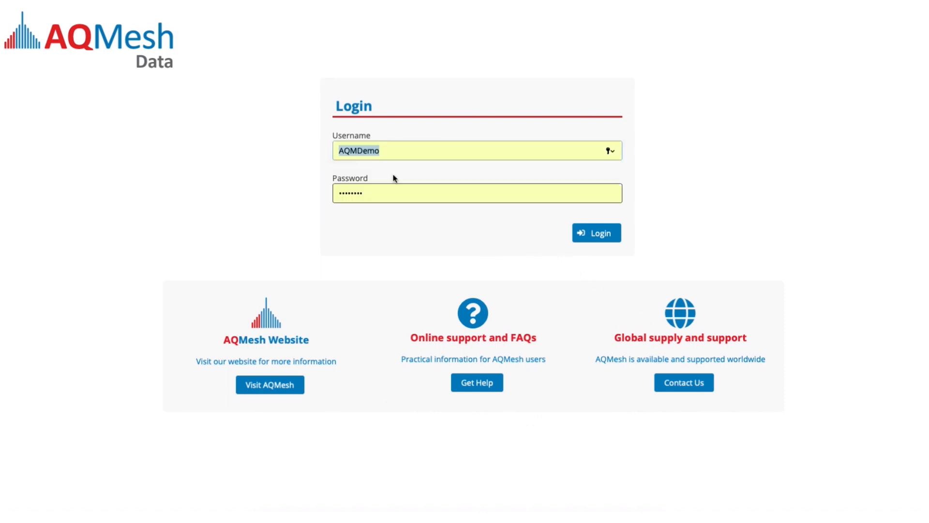
left_click(604, 236)
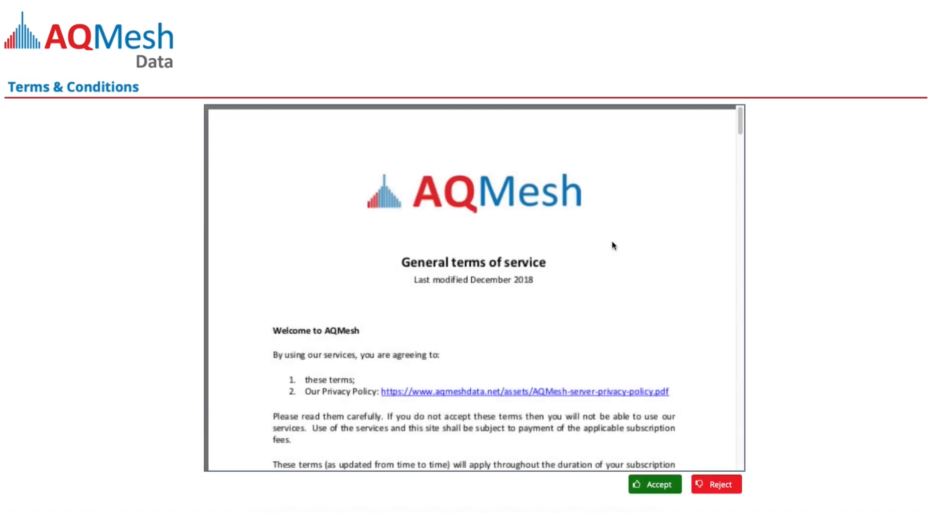
left_click_drag(739, 115, 772, 453)
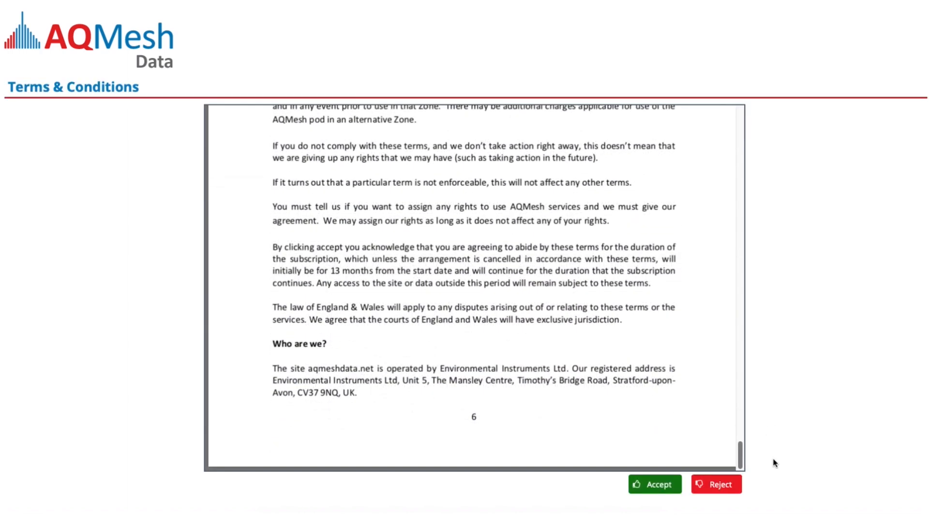
left_click(660, 484)
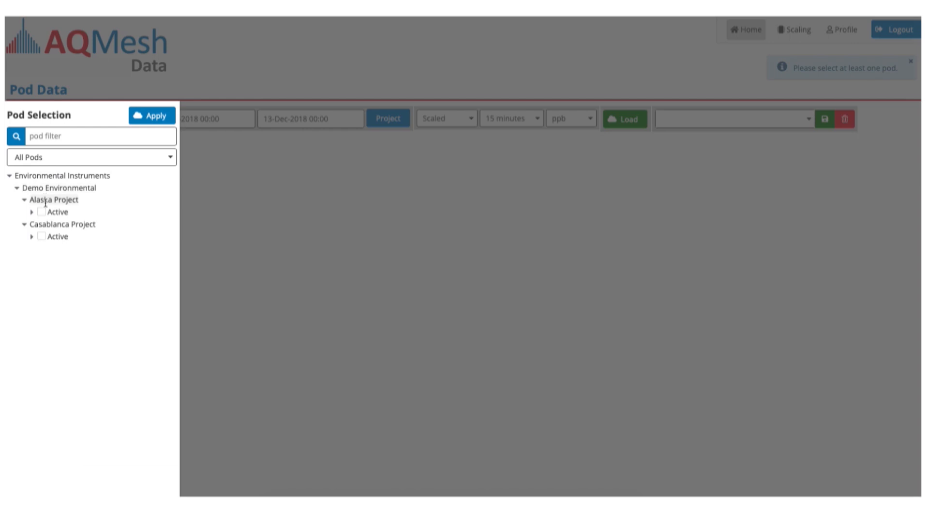
Step: Select the active pods Location 2450020 and Location 2450030 of the Alaska Project and apply the selection
left_click(32, 212)
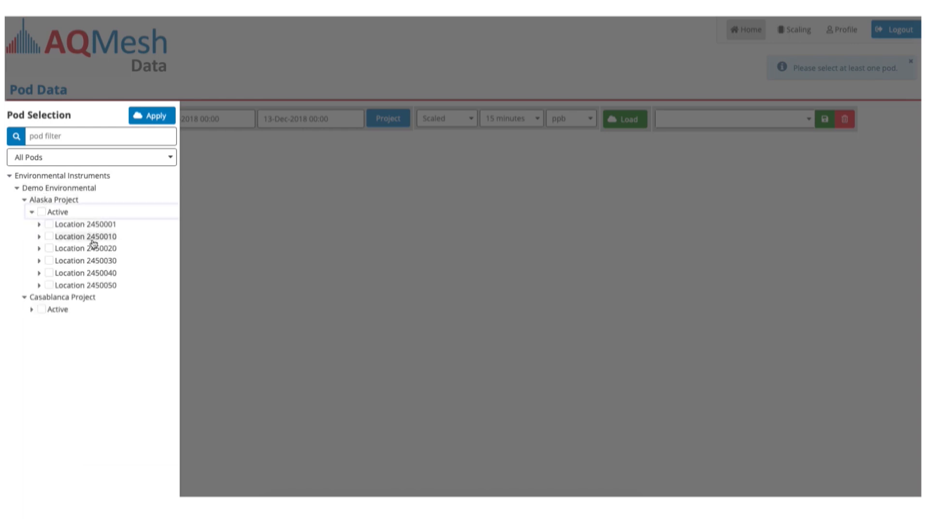
left_click(50, 248)
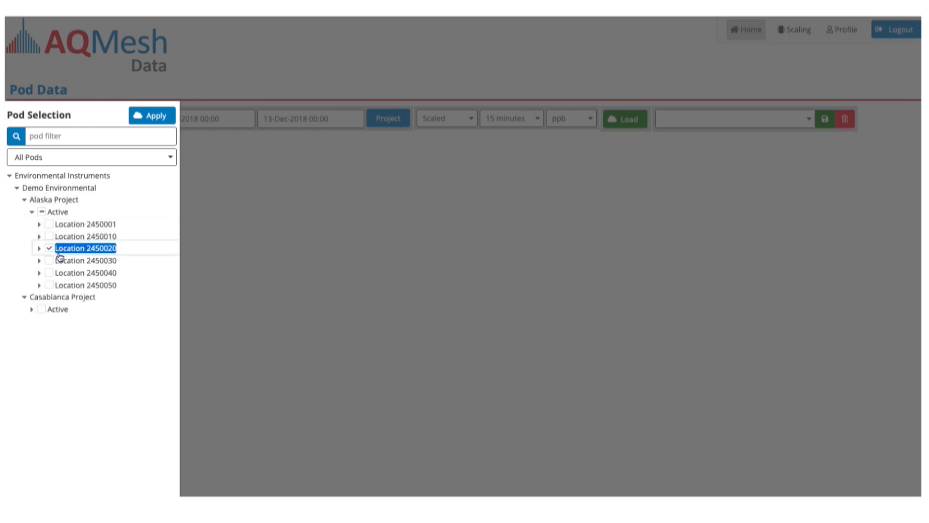
left_click(49, 261)
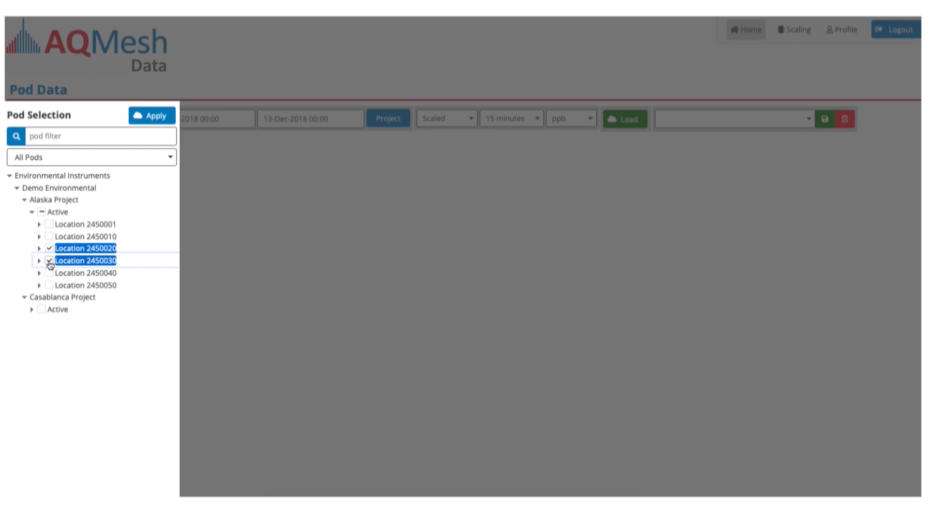
left_click(155, 119)
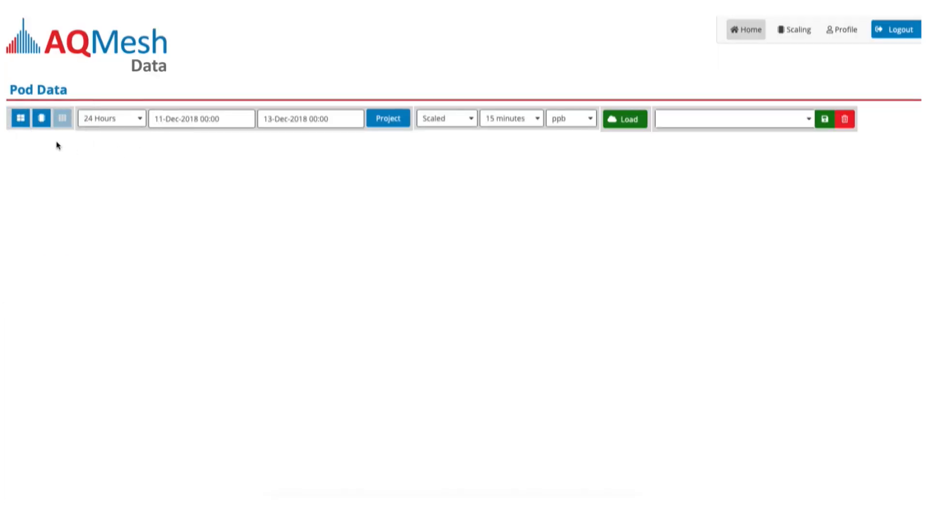
Step: Deselect the Nitric Oxide, PM 10, Humidity and Temperature (C) sensors, keeping Nitrogen Dioxide and PM 2.5, and apply the selection
left_click(42, 119)
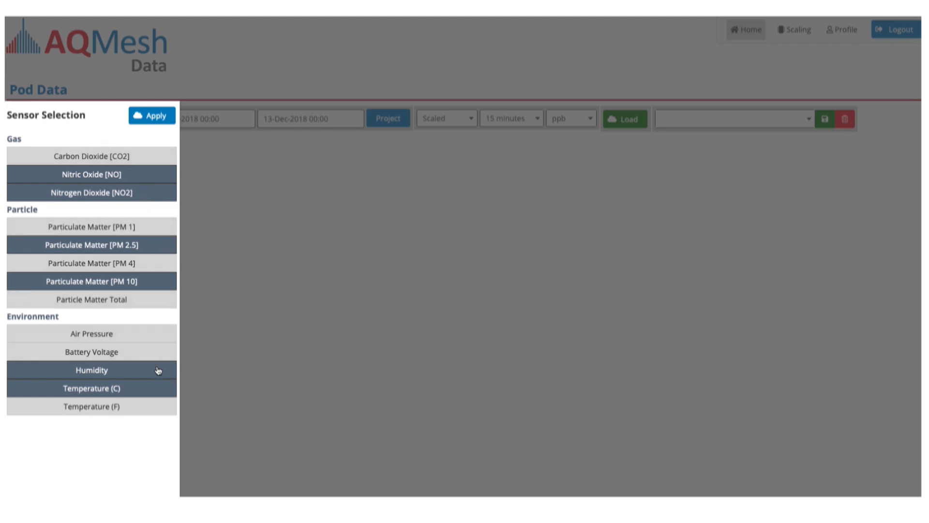
left_click(156, 174)
left_click(165, 281)
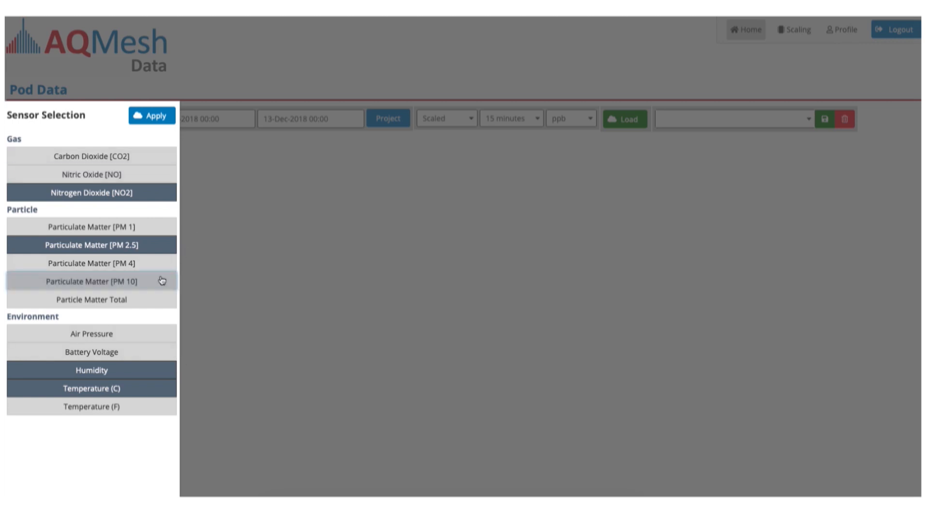
left_click(151, 371)
left_click(157, 388)
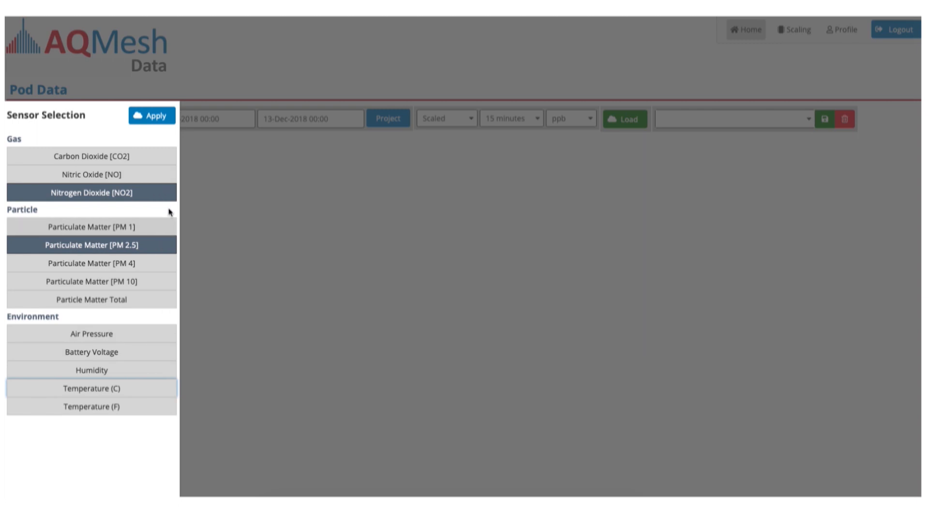
left_click(155, 121)
Step: Set a custom date range from 16-Jul-2018 00:00 to 23-Jul-2018 00:00
left_click(107, 120)
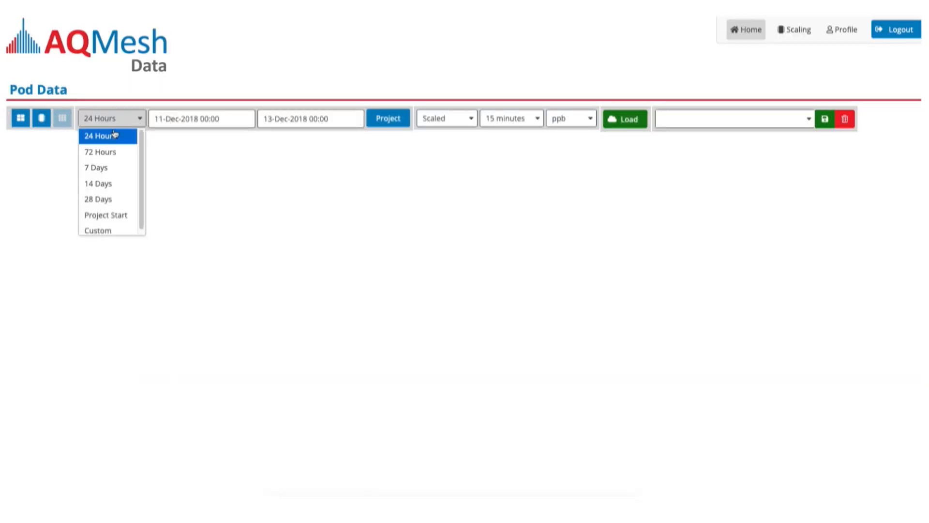
left_click(120, 231)
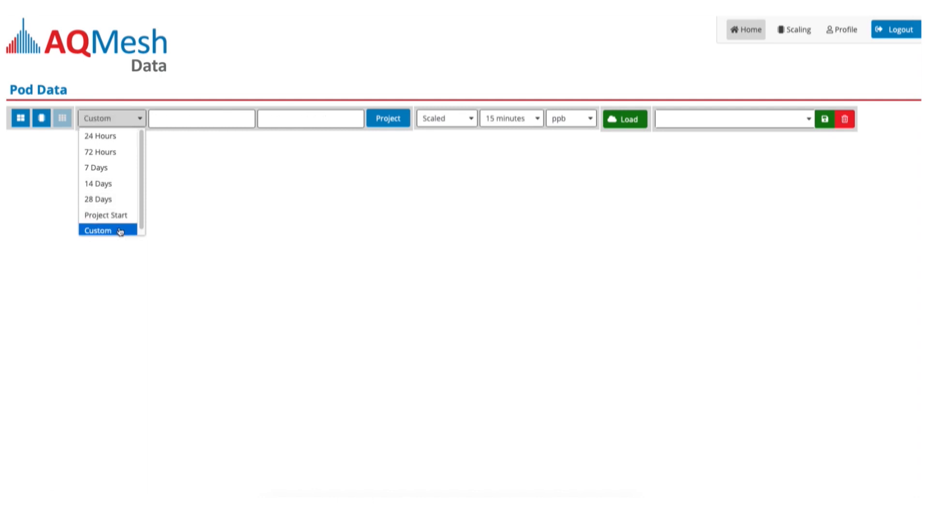
left_click(205, 123)
left_click(160, 143)
left_click(159, 143)
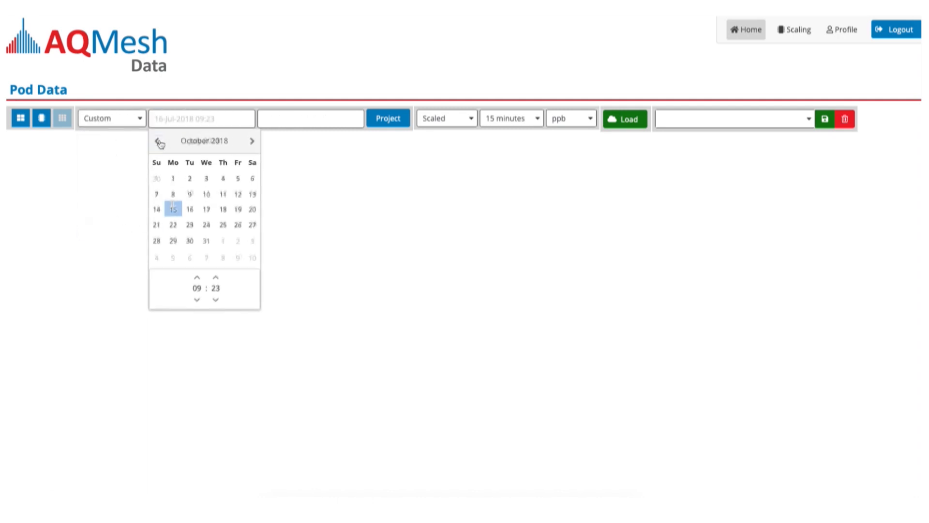
left_click(197, 301)
left_click(196, 301)
left_click(196, 301)
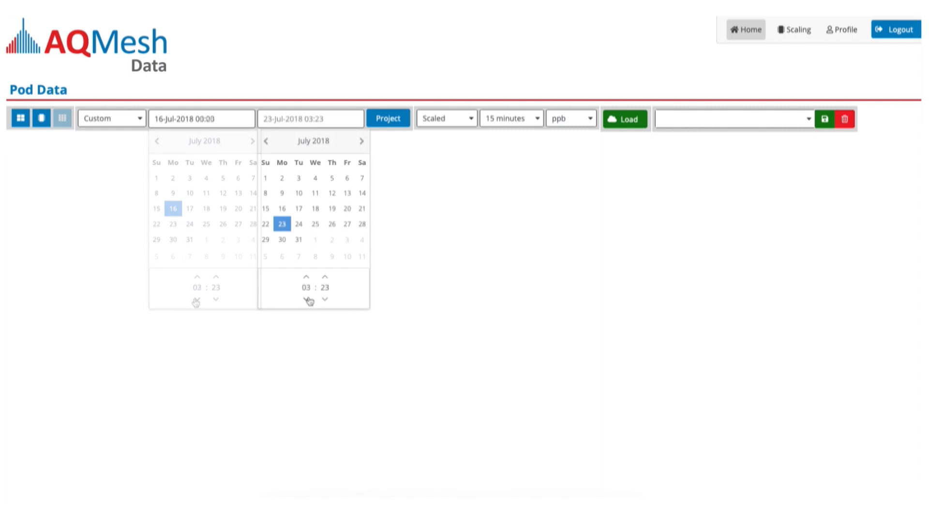
left_click(306, 299)
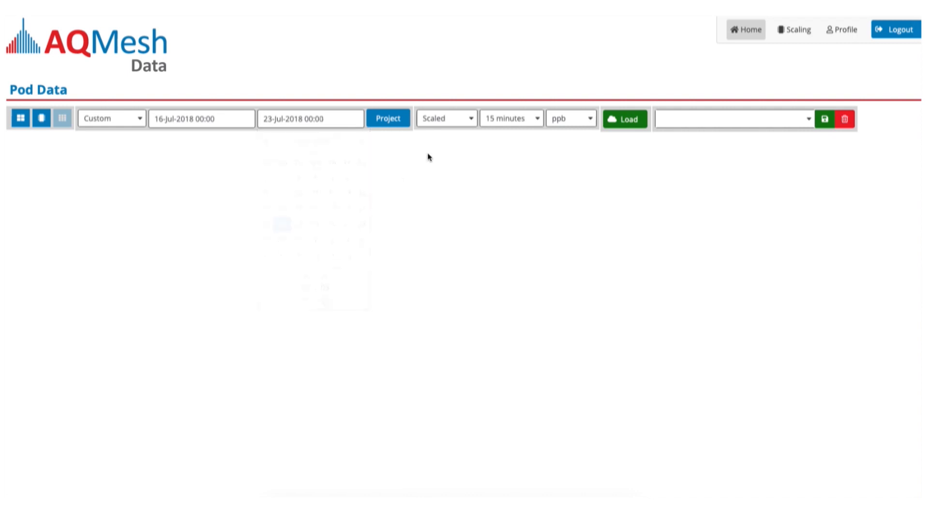
Step: Review the scaling, averaging and unit options, keep Scaled, 15 minutes and ppb, and load the pod data
left_click(472, 118)
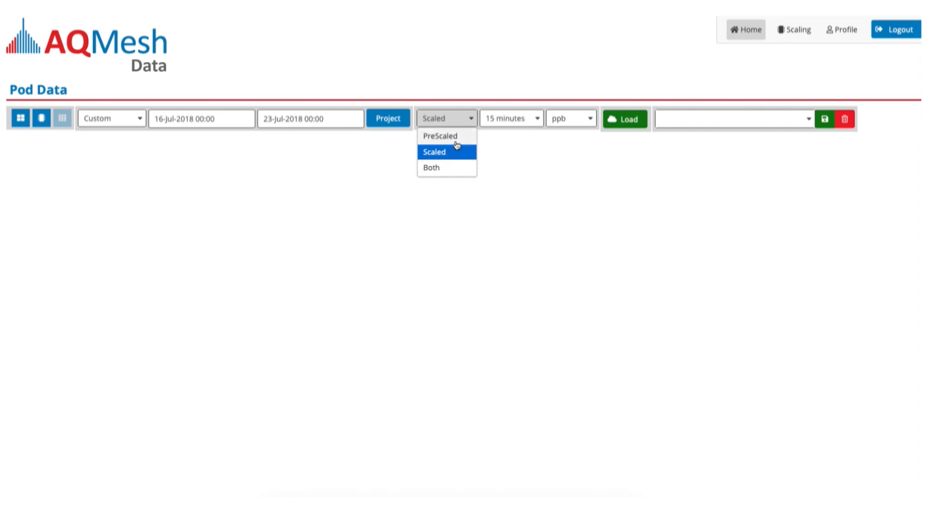
left_click(524, 121)
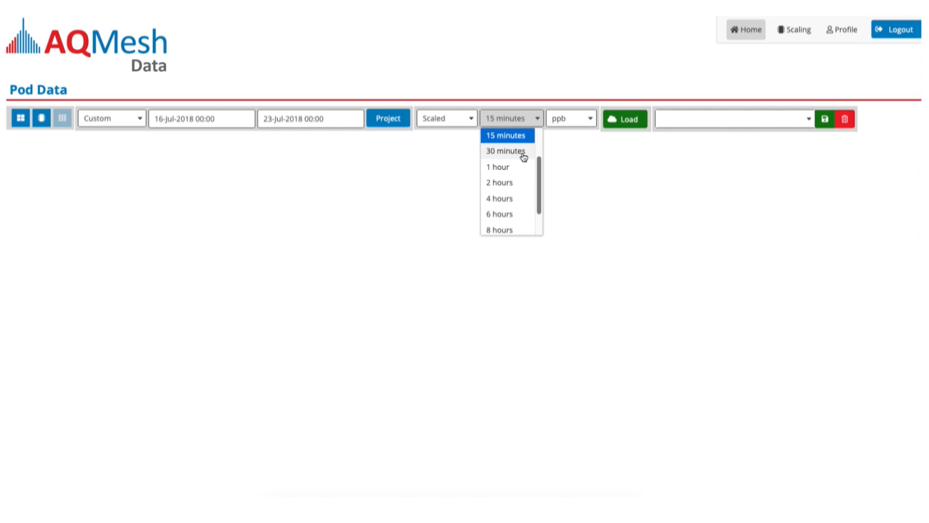
left_click(578, 119)
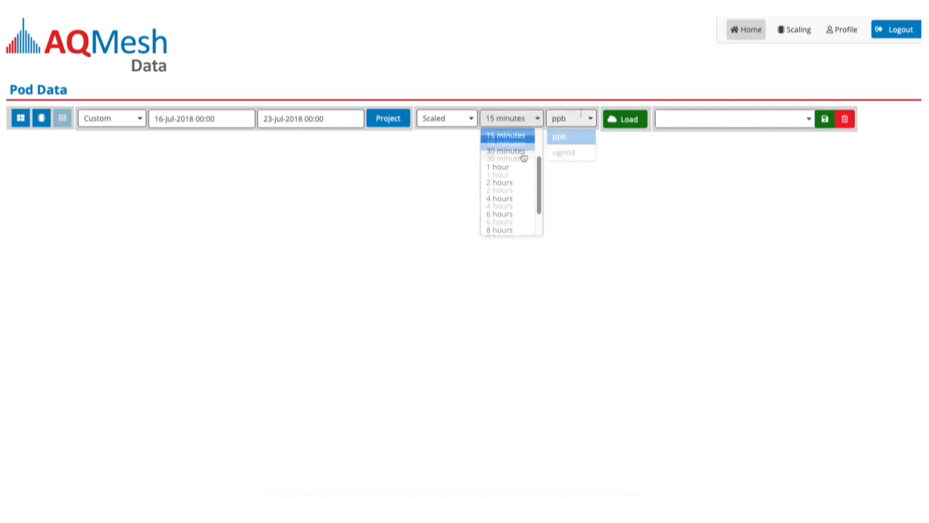
left_click(587, 140)
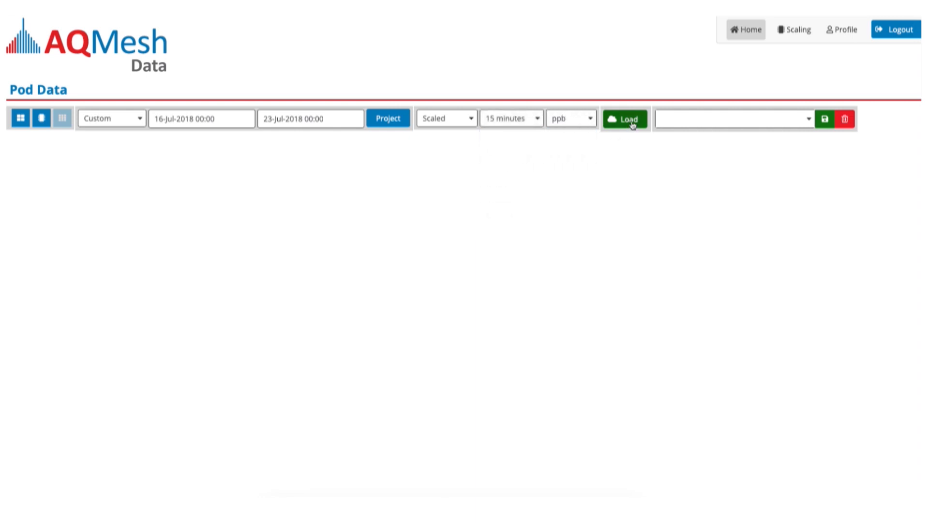
left_click(633, 125)
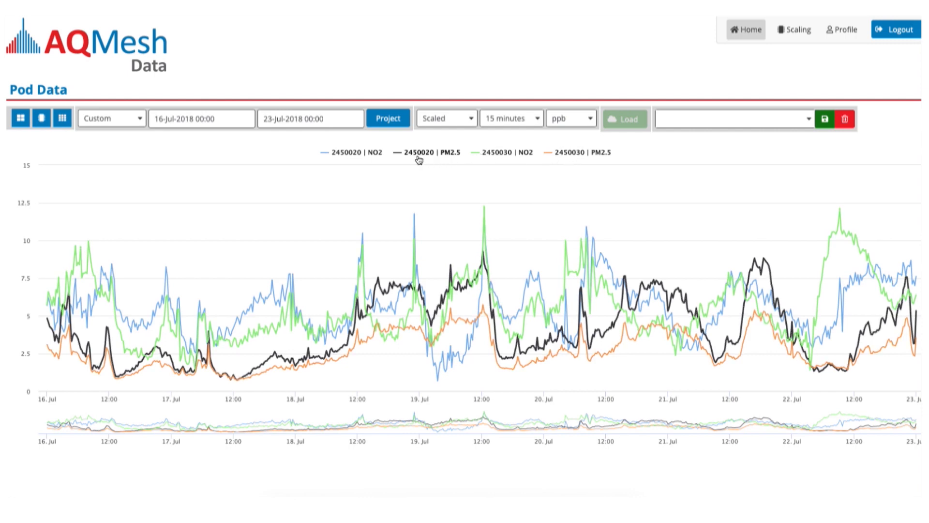
Step: Hide and restore the 2450020 NO2, 2450020 PM2.5 and 2450030 NO2 series in the chart, one at a time
left_click(361, 153)
left_click(361, 155)
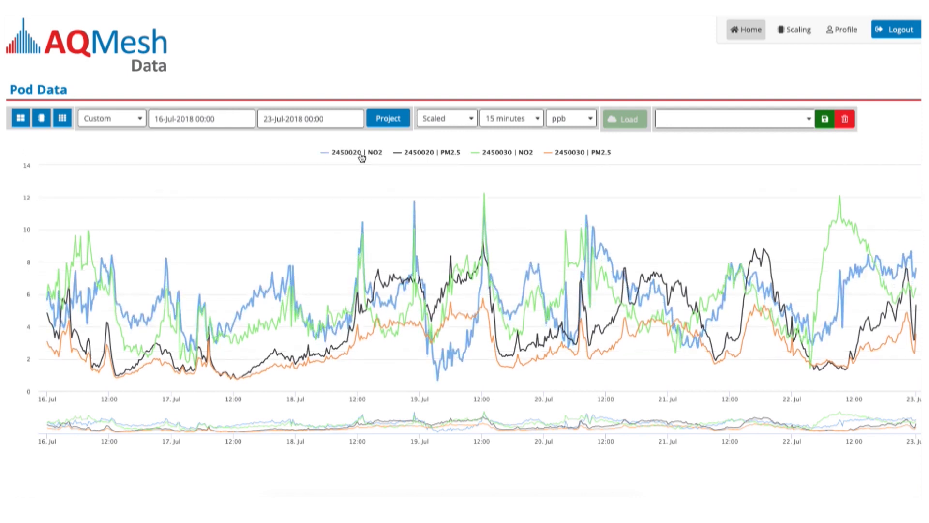
left_click(419, 153)
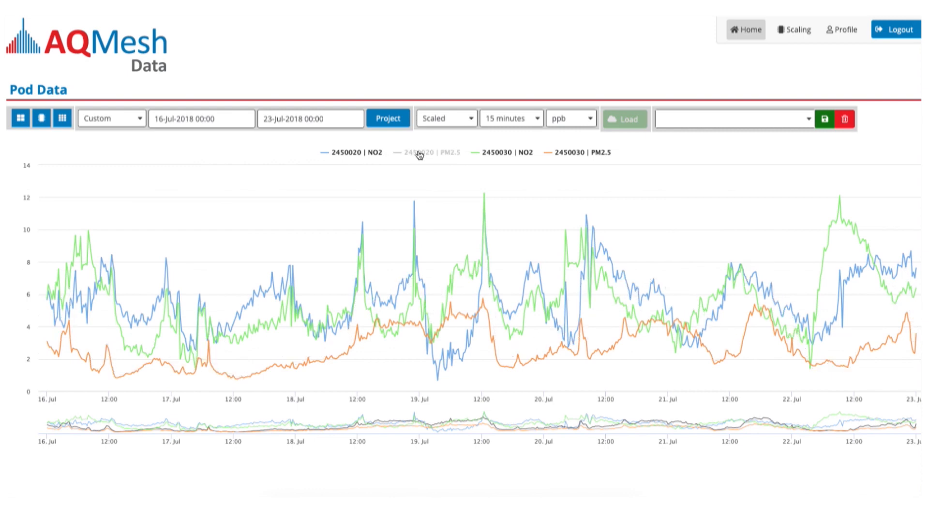
left_click(419, 154)
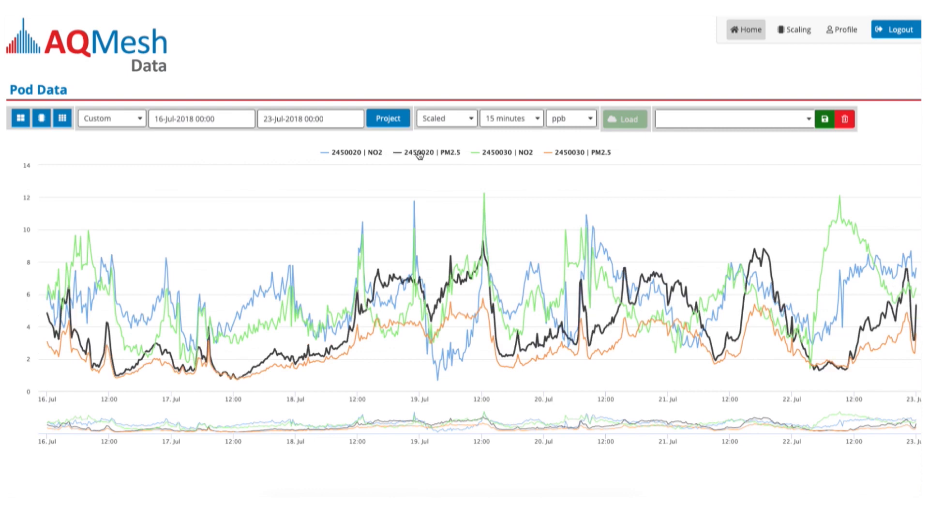
left_click(499, 156)
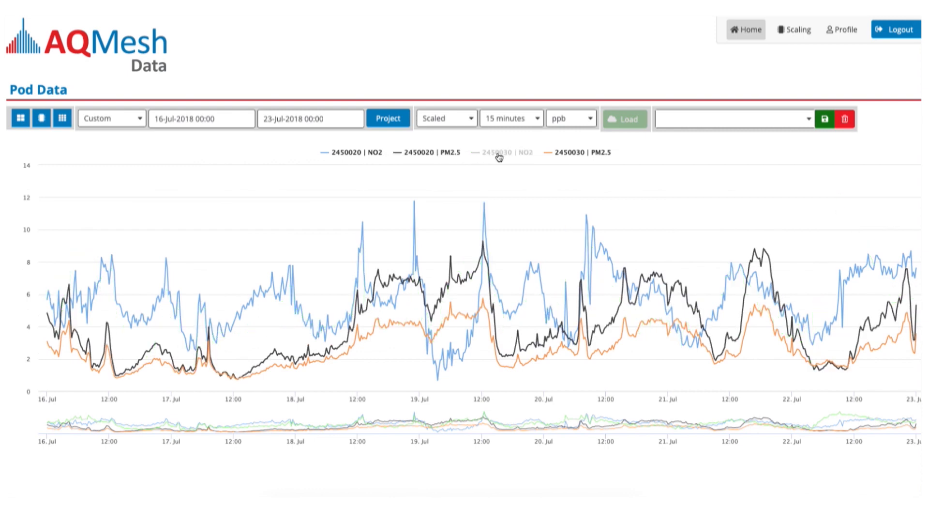
left_click(498, 155)
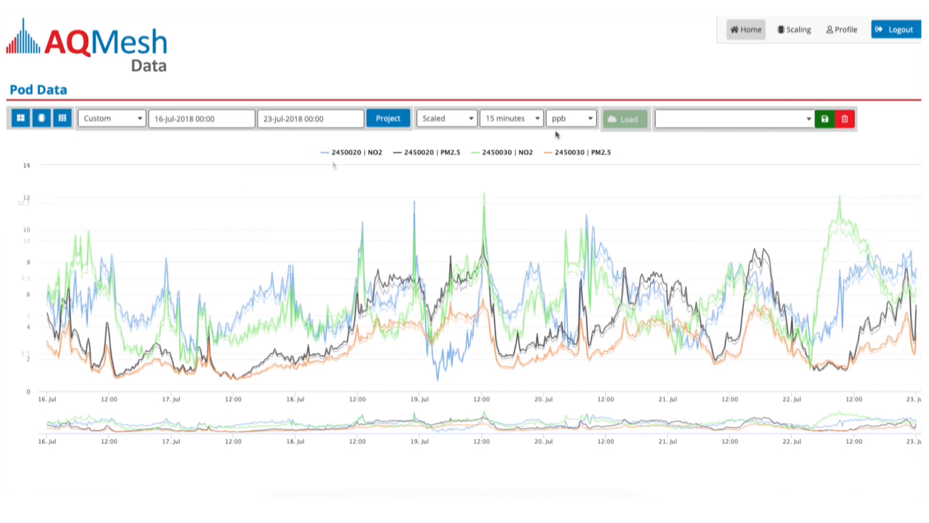
Step: Reload the chart with 1 hour averages and examine the 17 to 18 July period
left_click(536, 120)
left_click(508, 166)
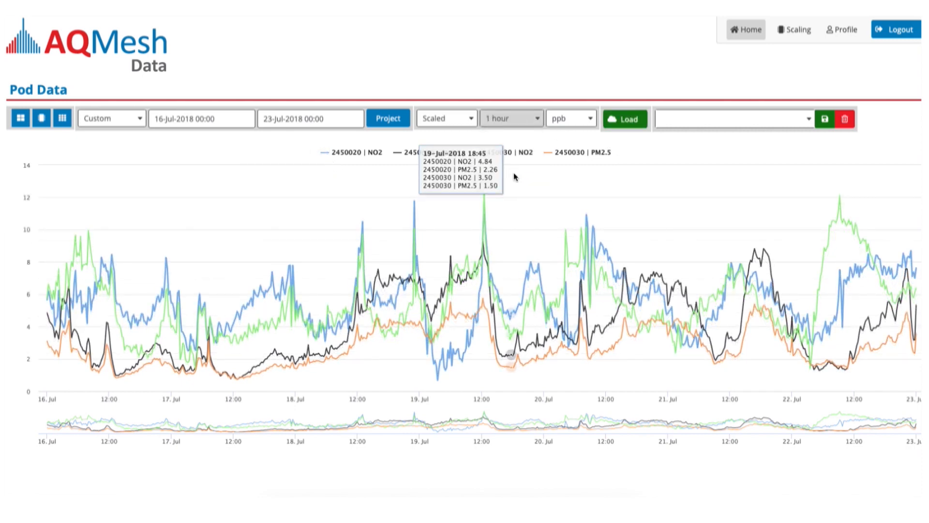
left_click(637, 123)
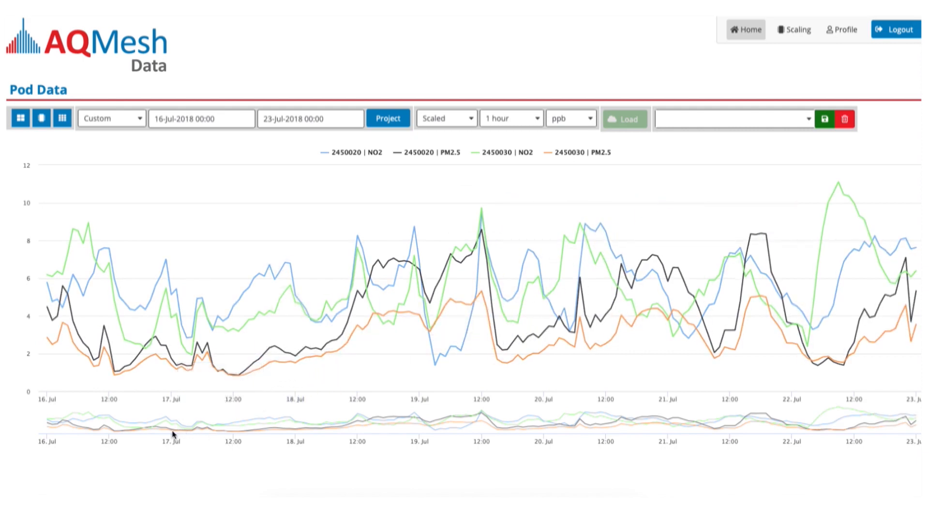
left_click_drag(174, 431, 297, 444)
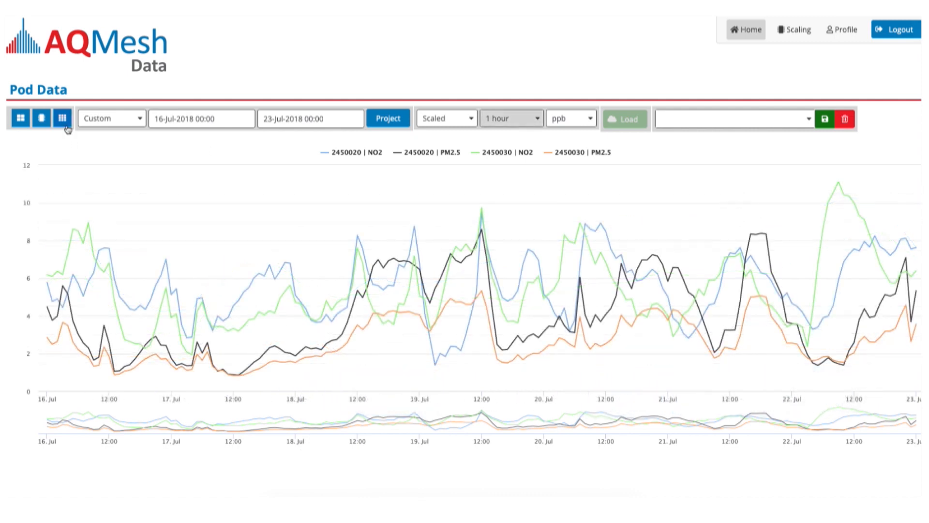
Step: Show the pod data as a table and compare the readings of pods 2450020 and 2450030, ending on 2450020
left_click(66, 123)
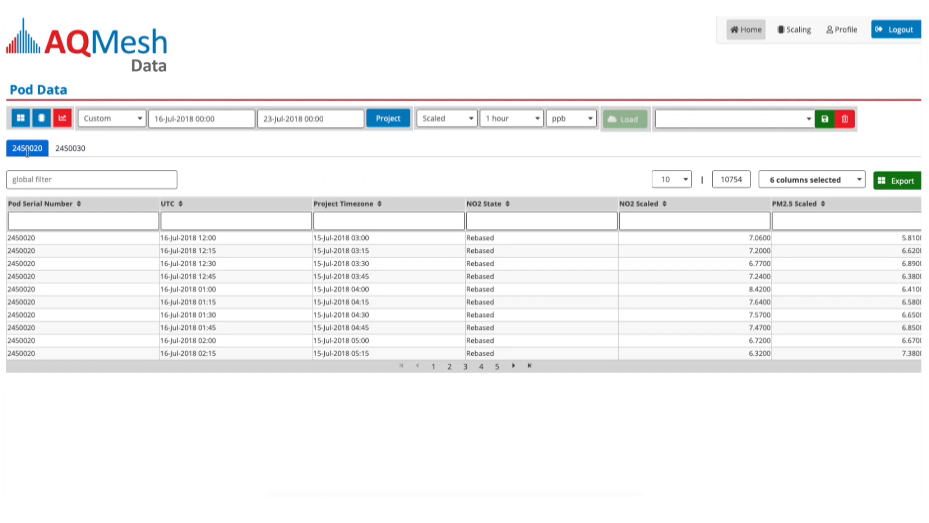
left_click(70, 149)
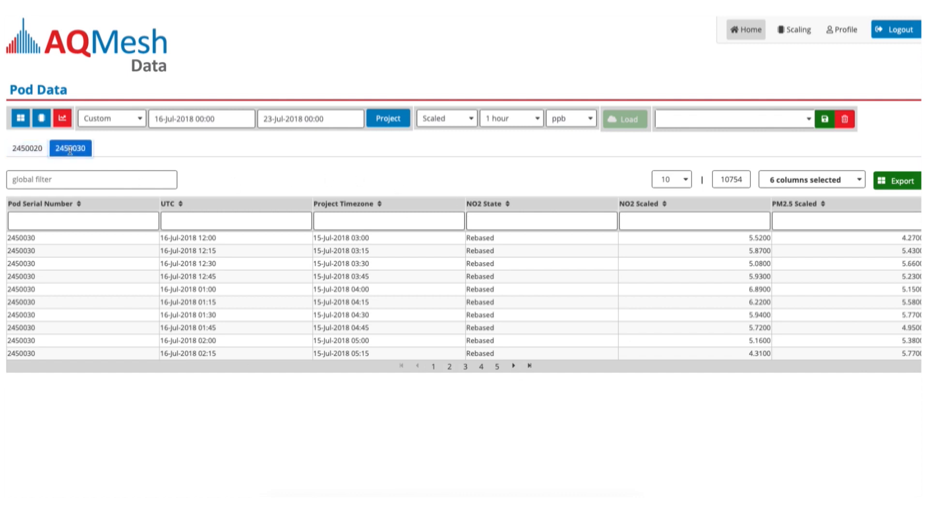
left_click(28, 150)
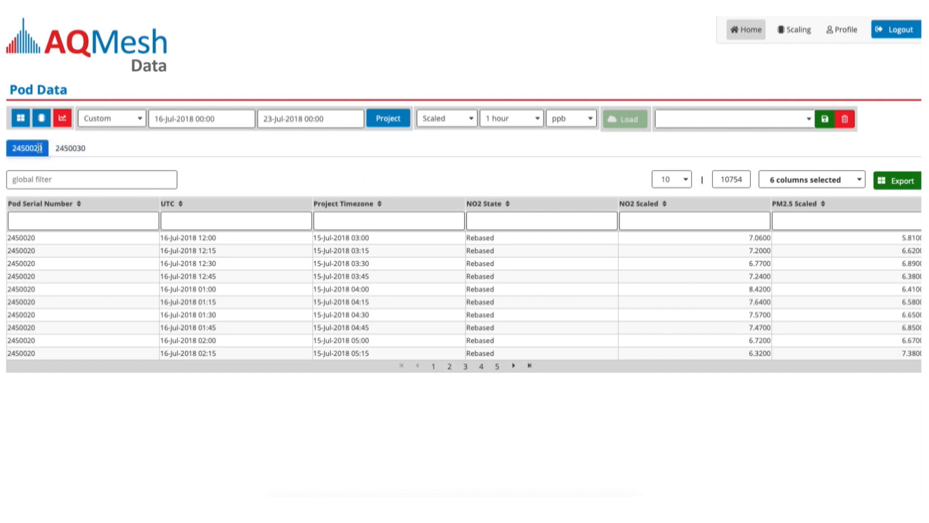
left_click(71, 150)
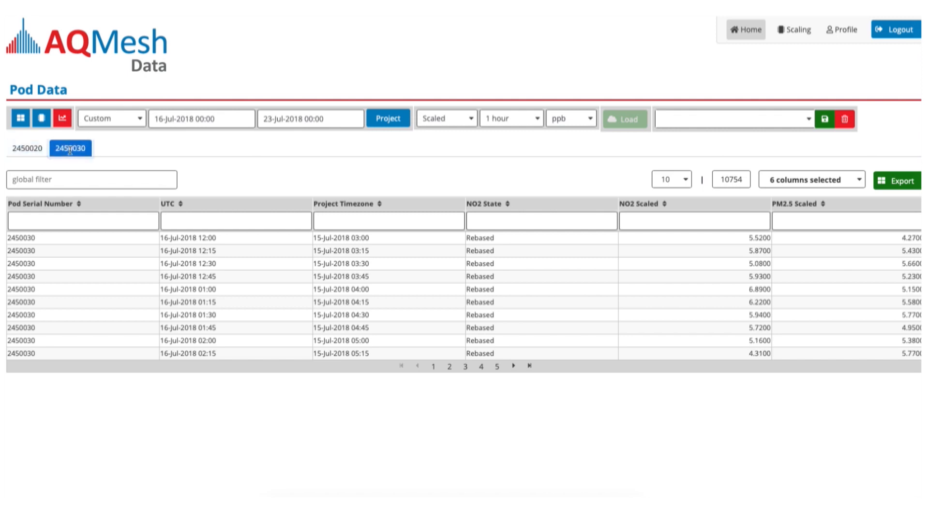
left_click(39, 148)
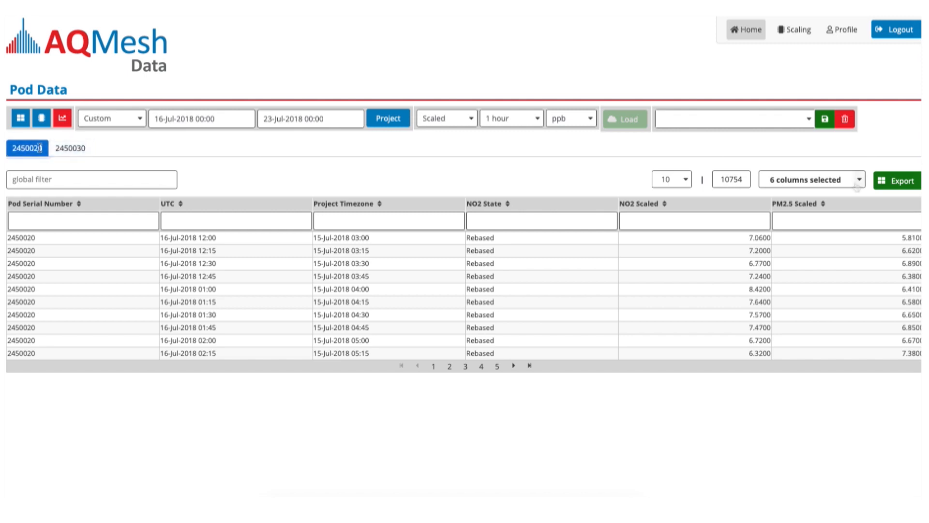
Step: Add the NO2 PreScaled and PM2.5 PreScaled columns to the pod data table
left_click(859, 180)
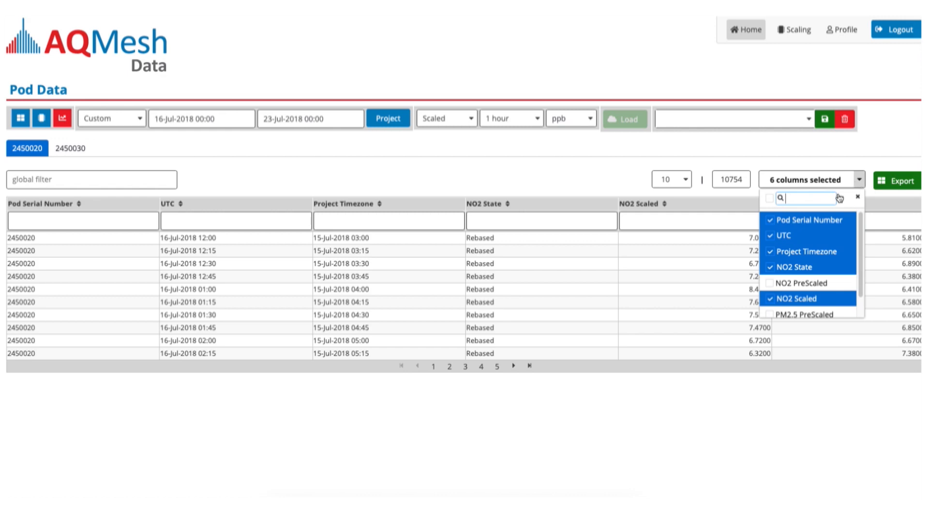
scroll(861, 251, "down", 1)
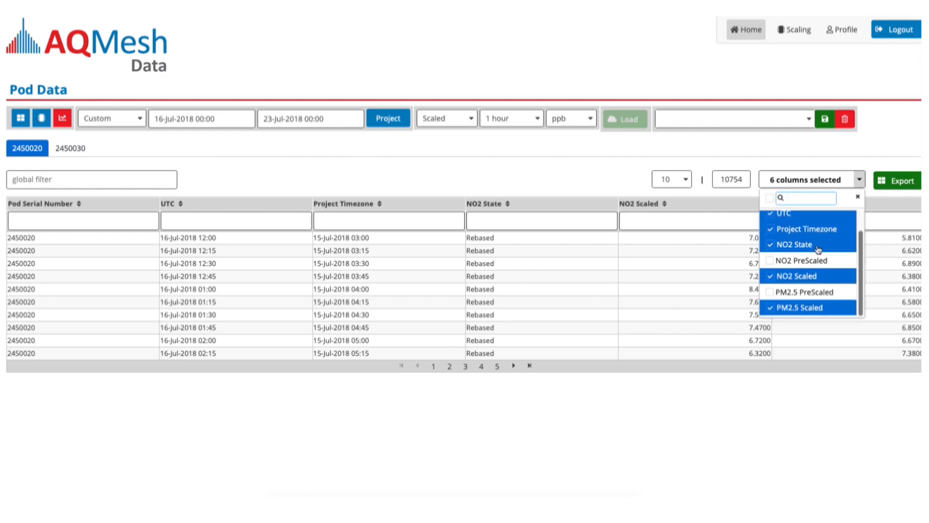
left_click(803, 261)
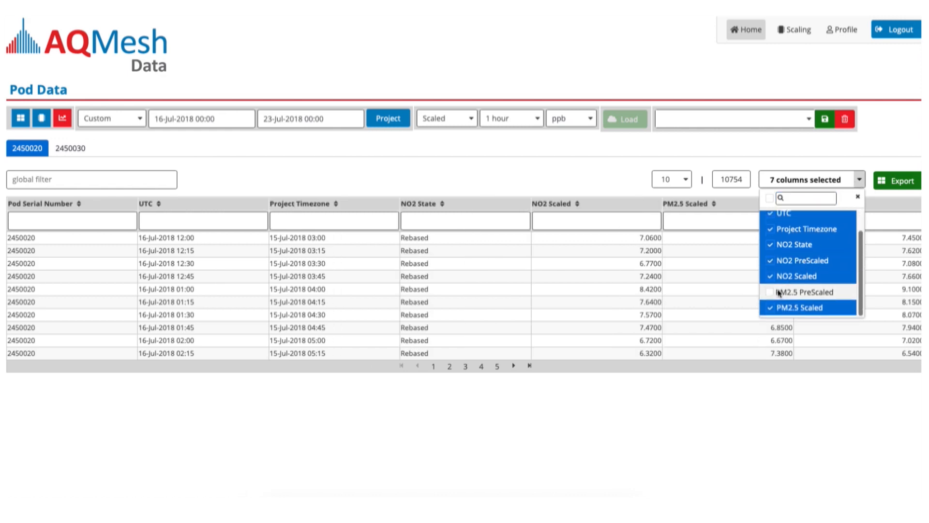
left_click(779, 292)
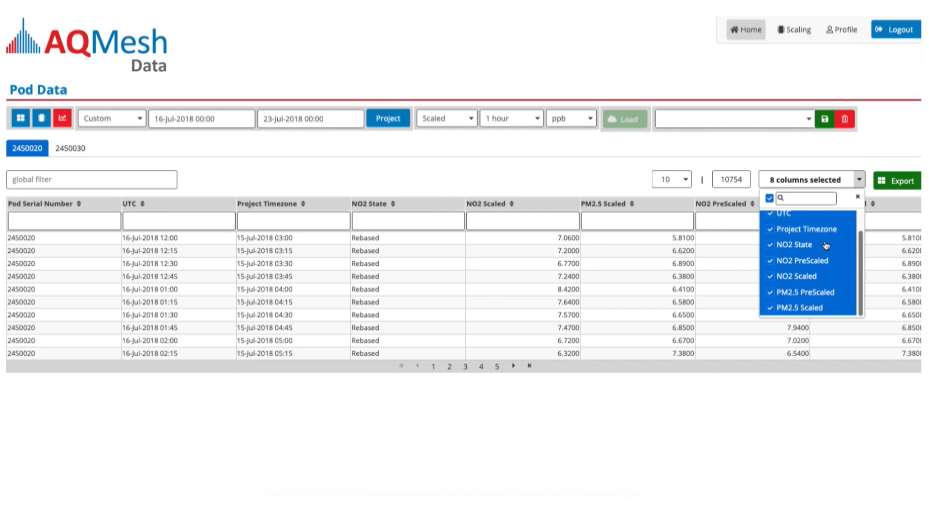
left_click(881, 192)
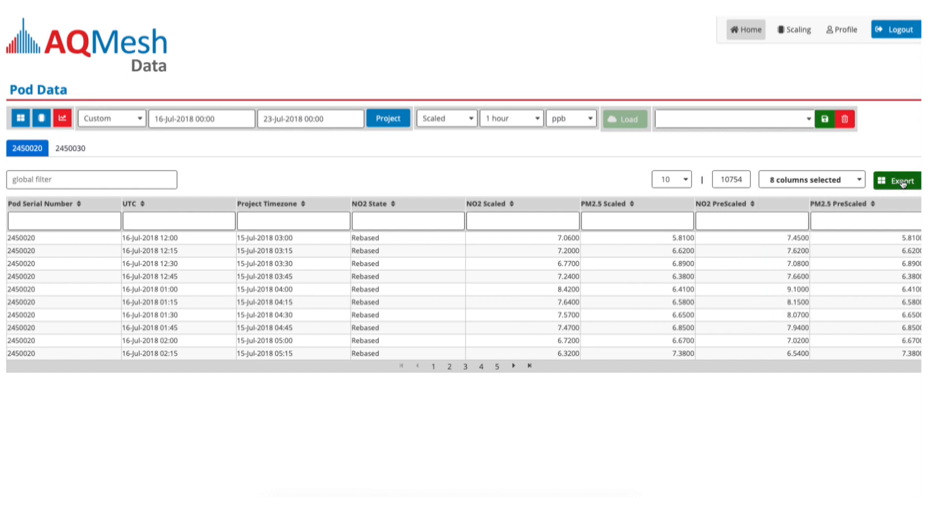
Step: Export the pod data table to a spreadsheet and review its 2450020 and 2450030 sheets
left_click(904, 181)
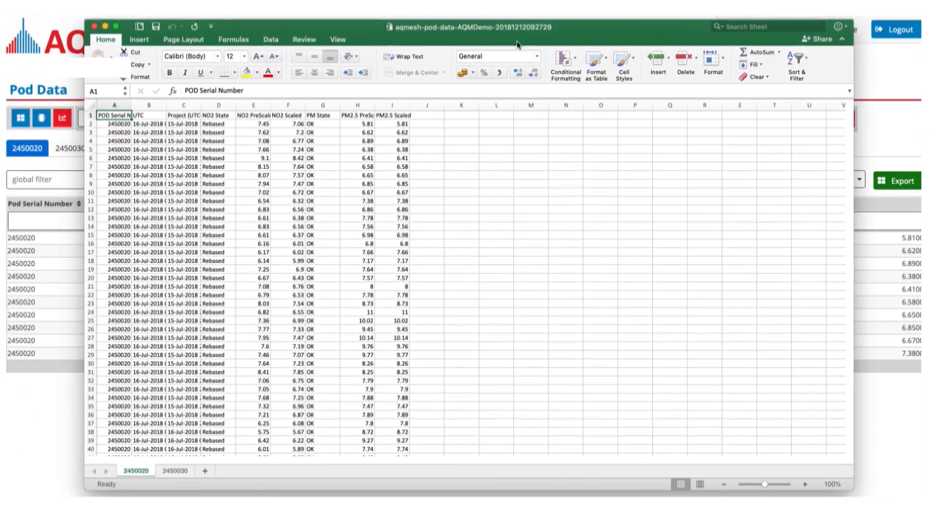
left_click_drag(516, 44, 521, 45)
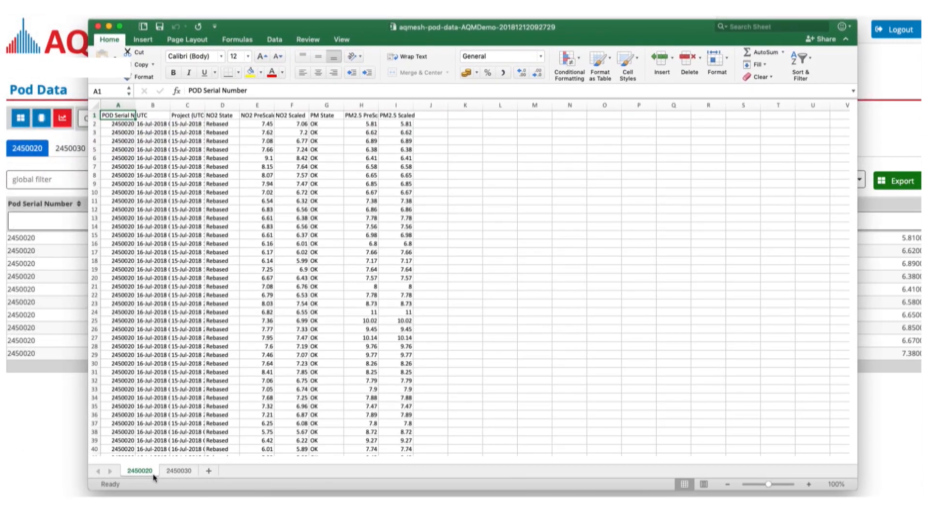
left_click(179, 472)
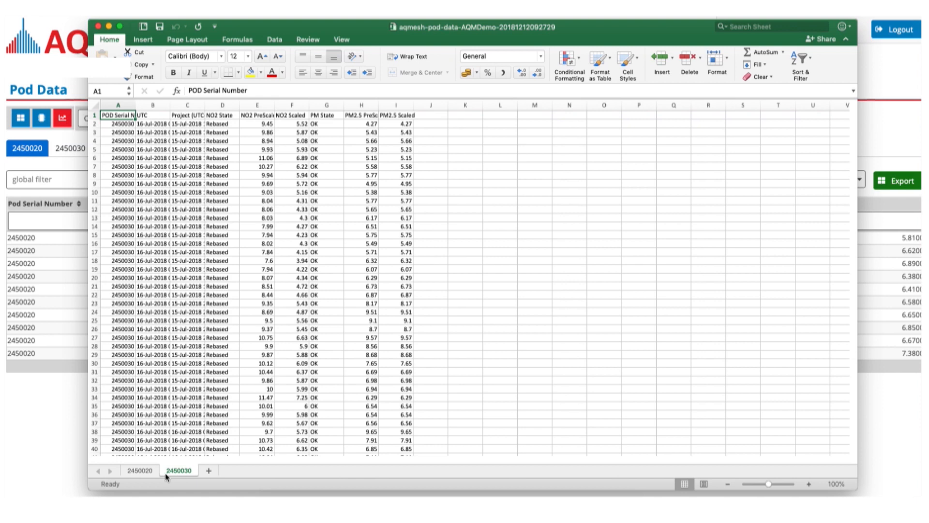
left_click(151, 471)
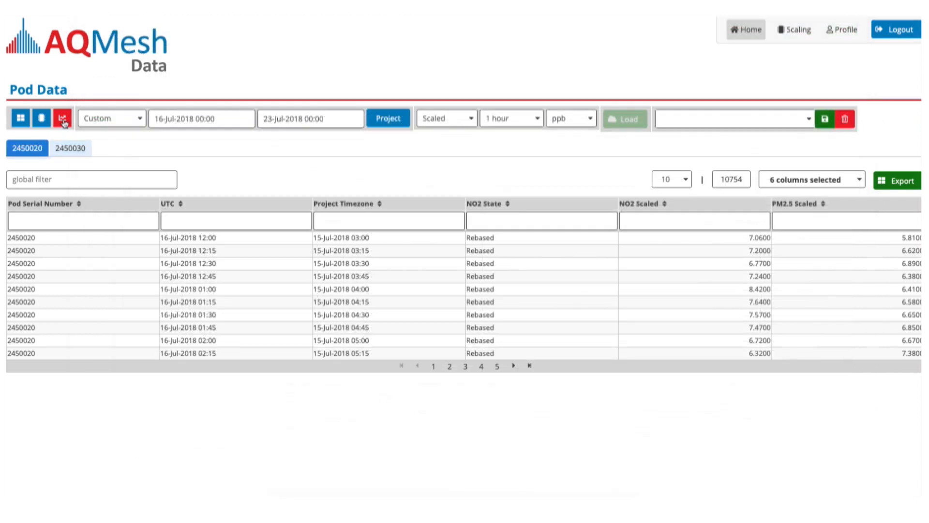
Step: Return to the chart and save the current search as "Demo 2 16th July - 23rd July"
left_click(63, 122)
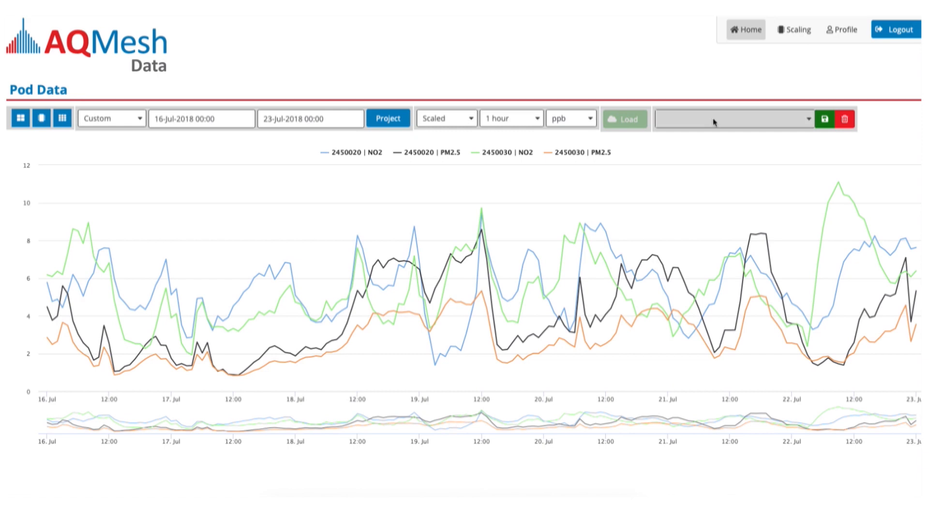
type("Demo 2 16th July - 23rd July")
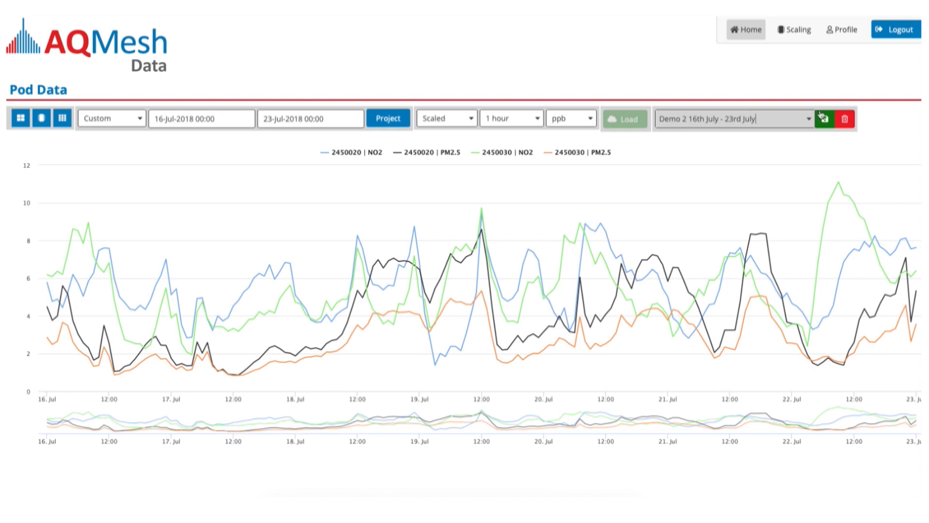
left_click(824, 120)
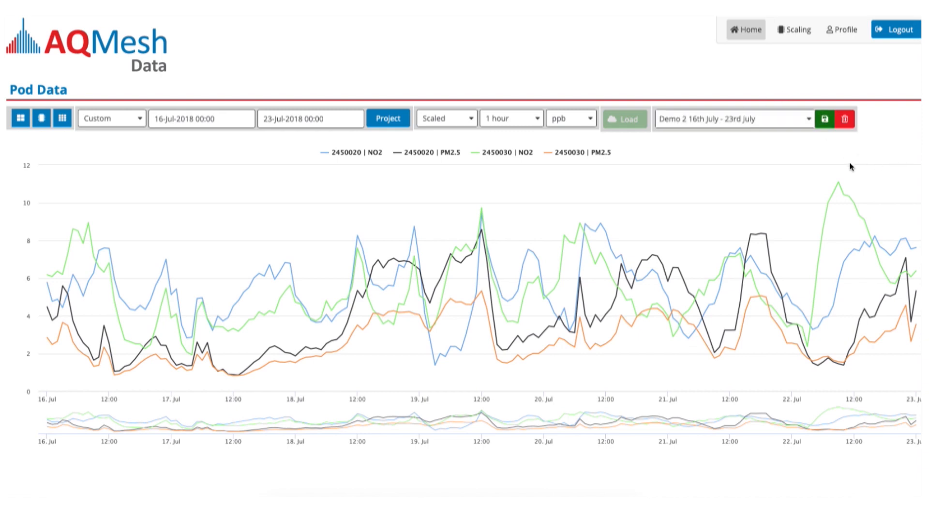
Step: Load the saved search Demo 1, and reload the saved search "Demo 2 16th July - 23rd July"
left_click(808, 120)
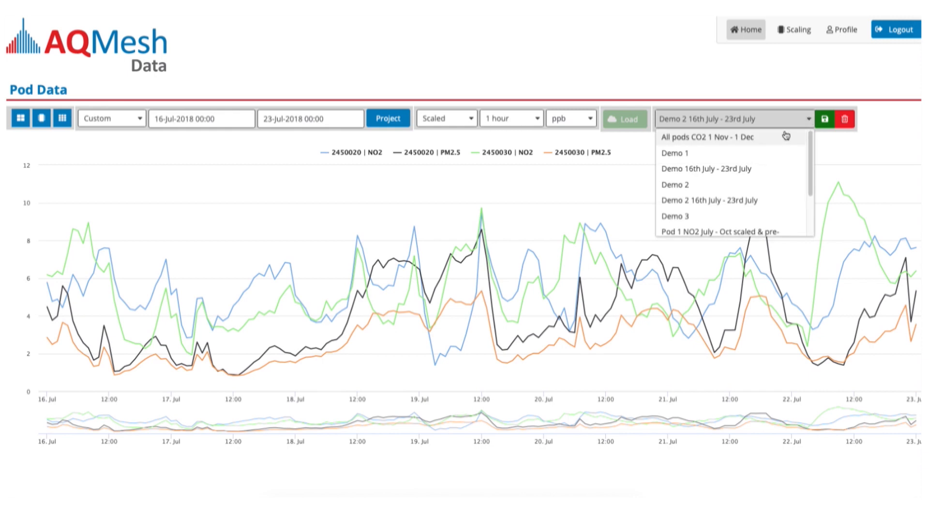
left_click(772, 159)
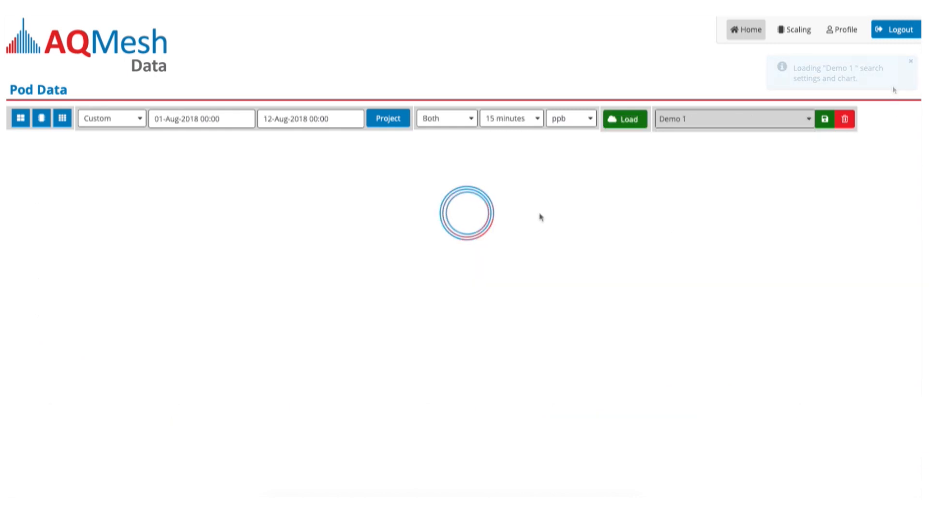
left_click(809, 120)
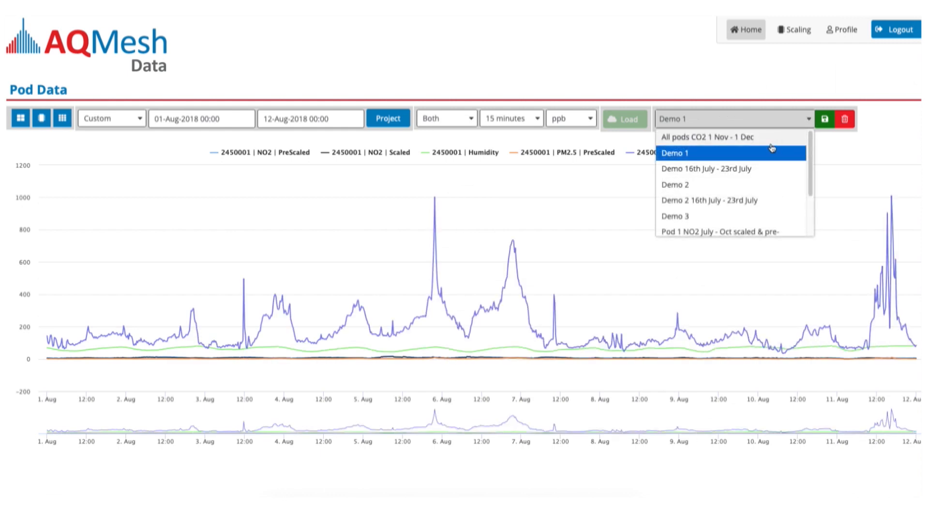
left_click(772, 199)
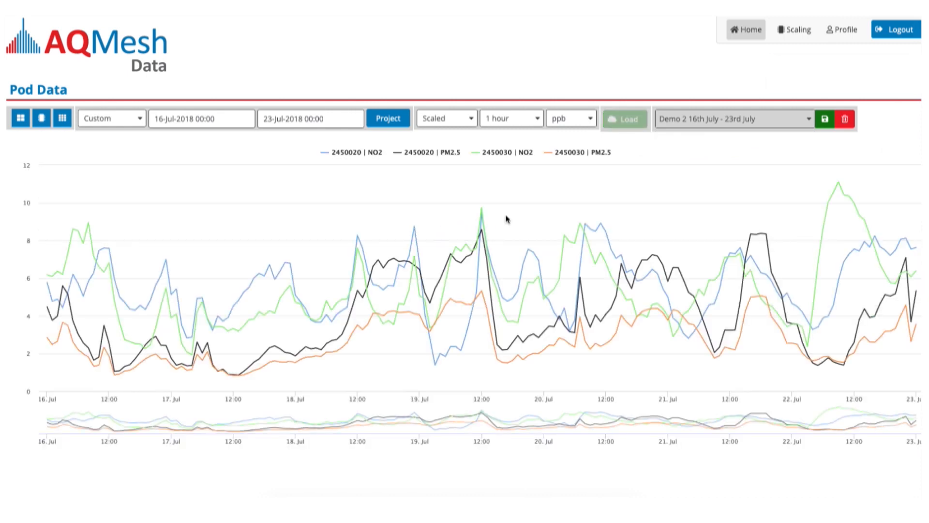
Step: Open the pod scaling page and review the particle sensor table, returning to the gas sensors
left_click(795, 32)
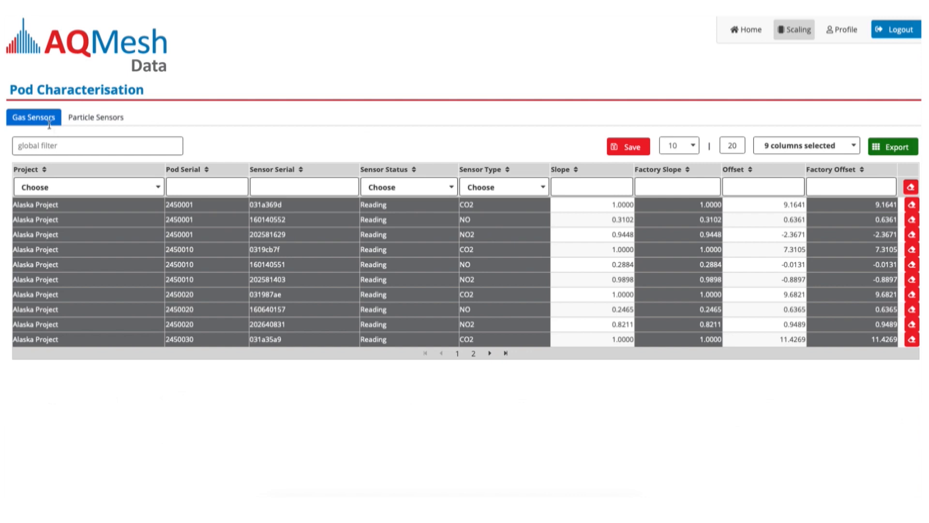
left_click(96, 119)
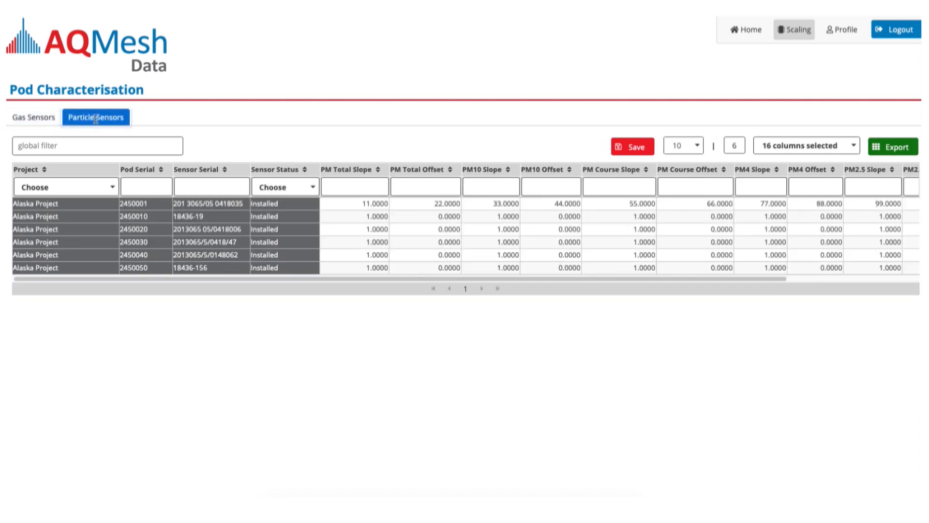
left_click(52, 118)
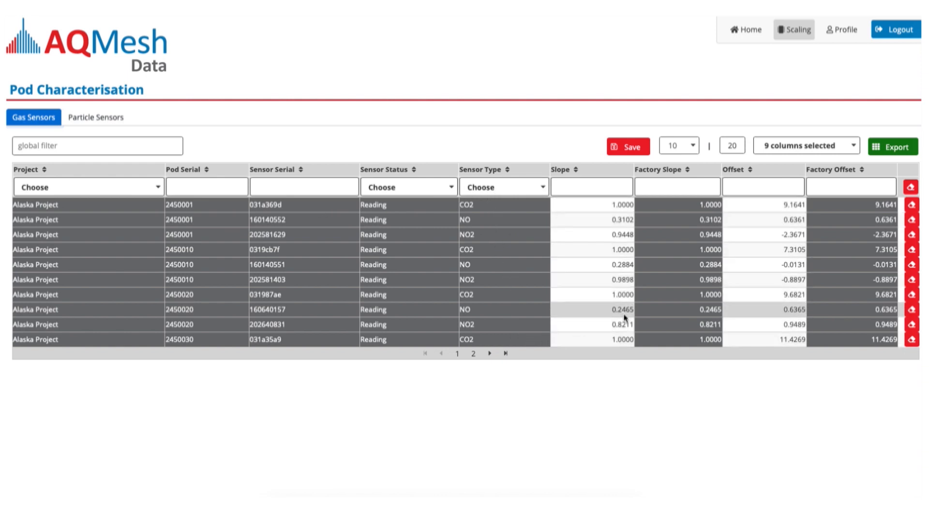
Step: Open slope and offset values of the first gas sensors for editing, including pod 2450001's CO2 and NO, and save the pod characterisation
left_click(608, 204)
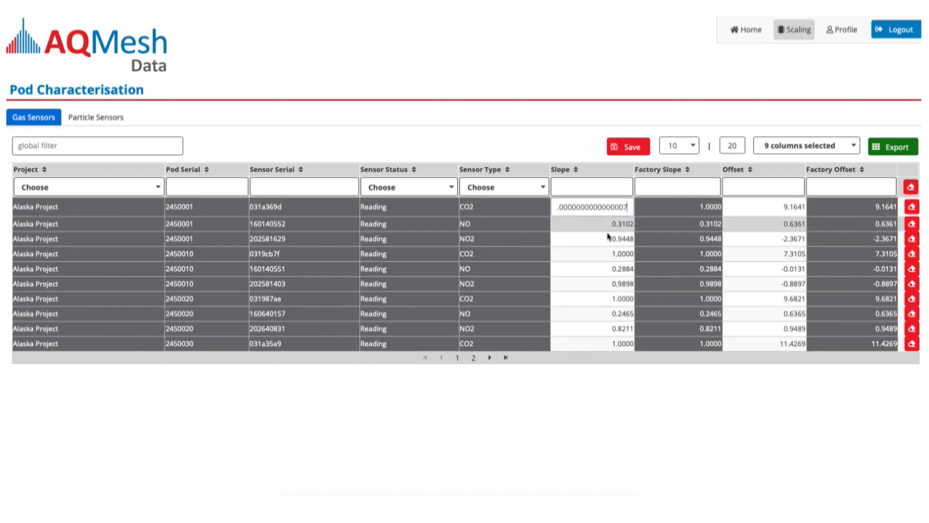
left_click(609, 254)
left_click(692, 219)
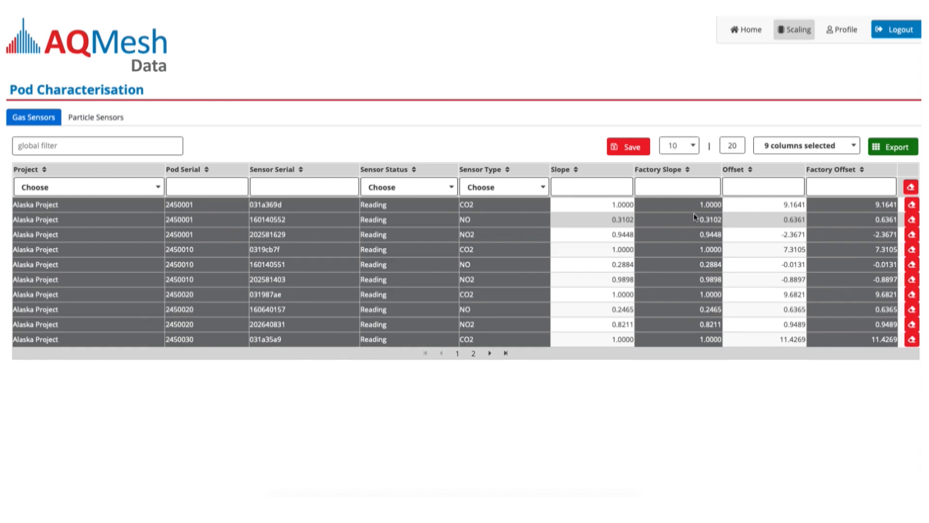
left_click(773, 205)
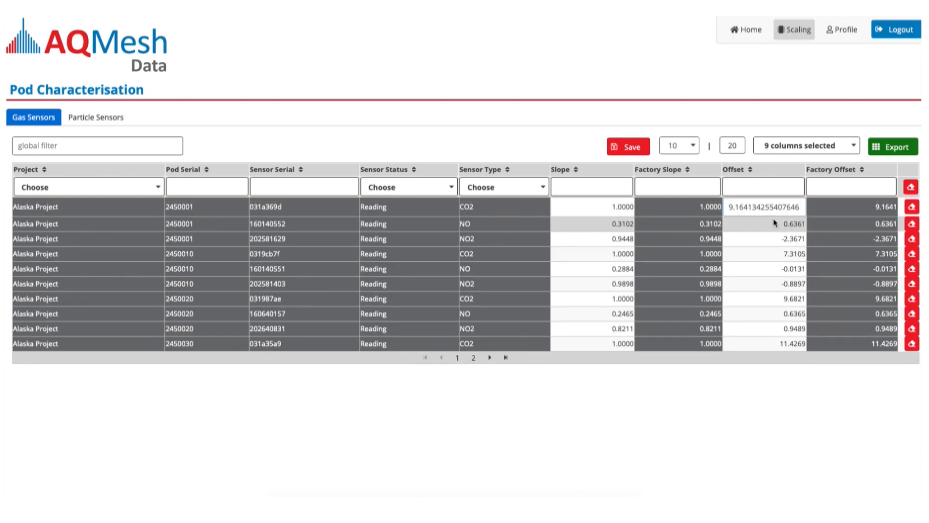
left_click(774, 223)
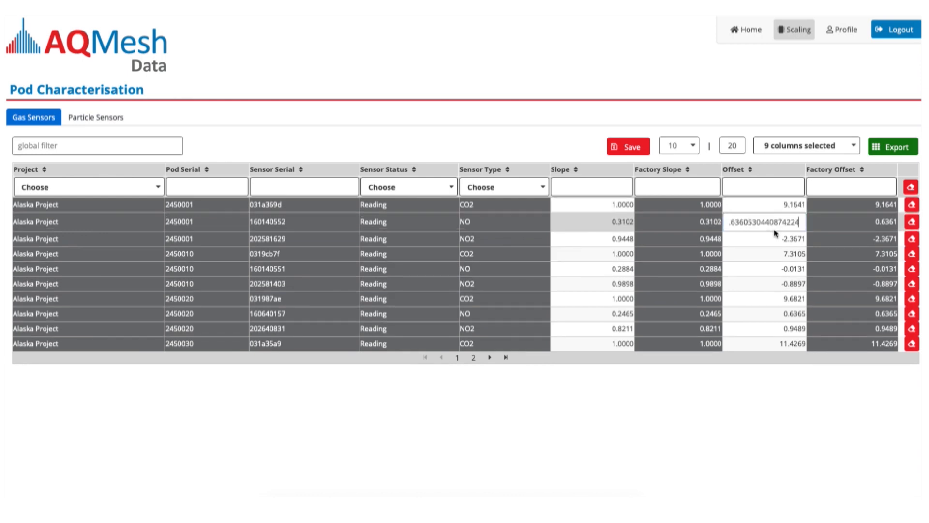
left_click(630, 154)
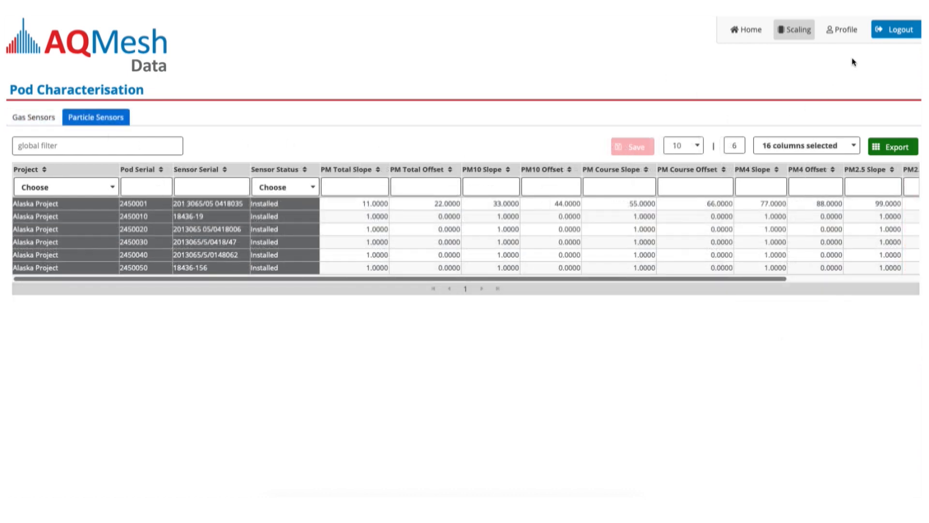
Step: Open the profile page and go through the current, new and confirm password fields without entering anything
left_click(849, 37)
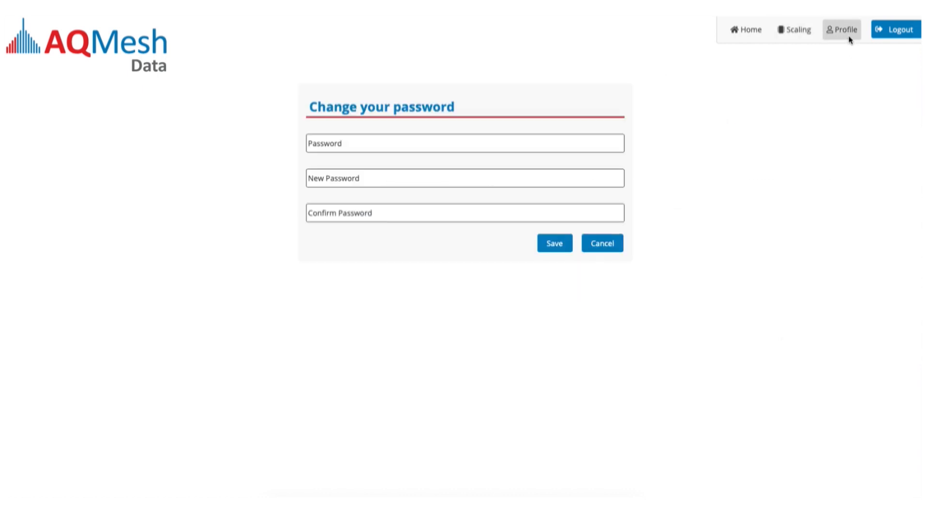
left_click(583, 137)
left_click(577, 175)
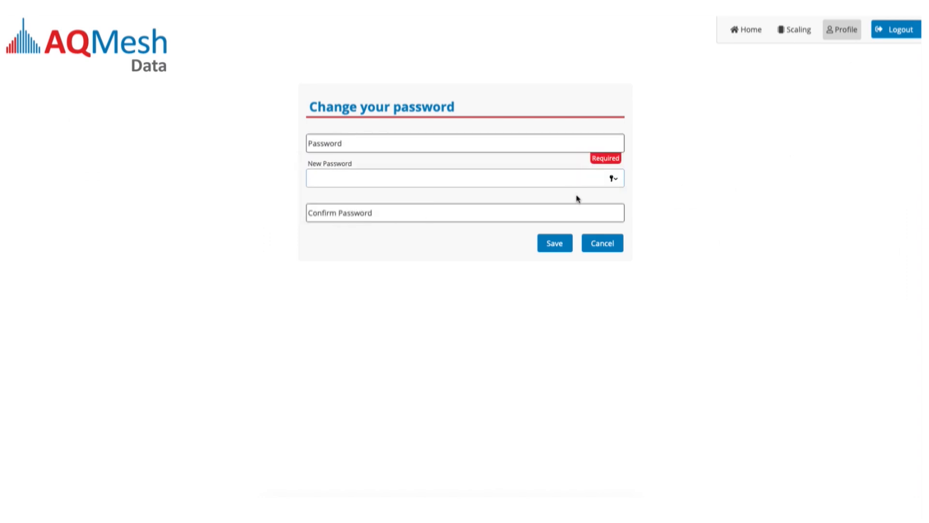
left_click(578, 207)
left_click(675, 209)
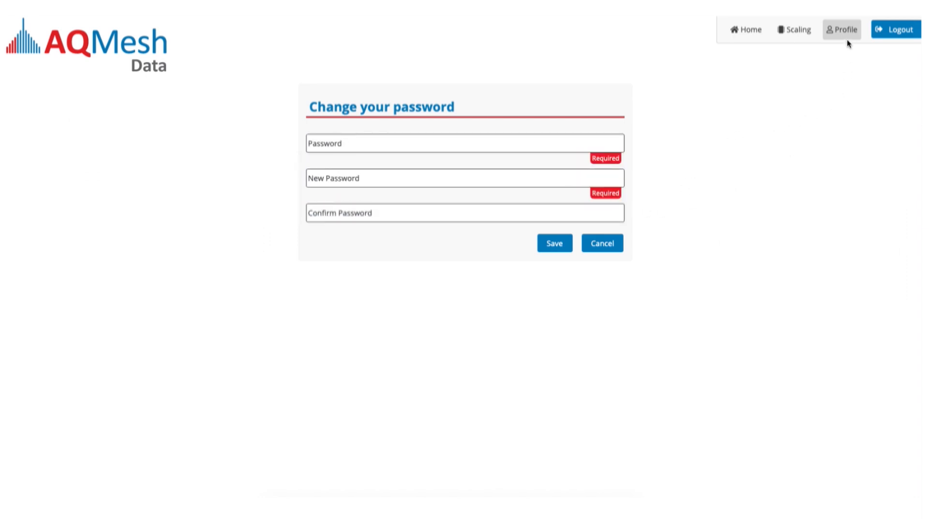
Step: Return to the Pod Data home page and log out
left_click(758, 37)
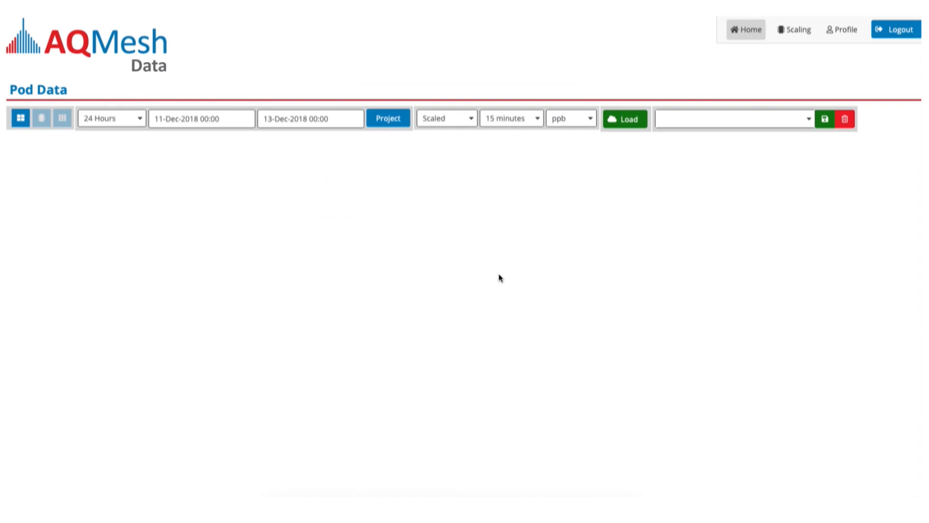
left_click(902, 32)
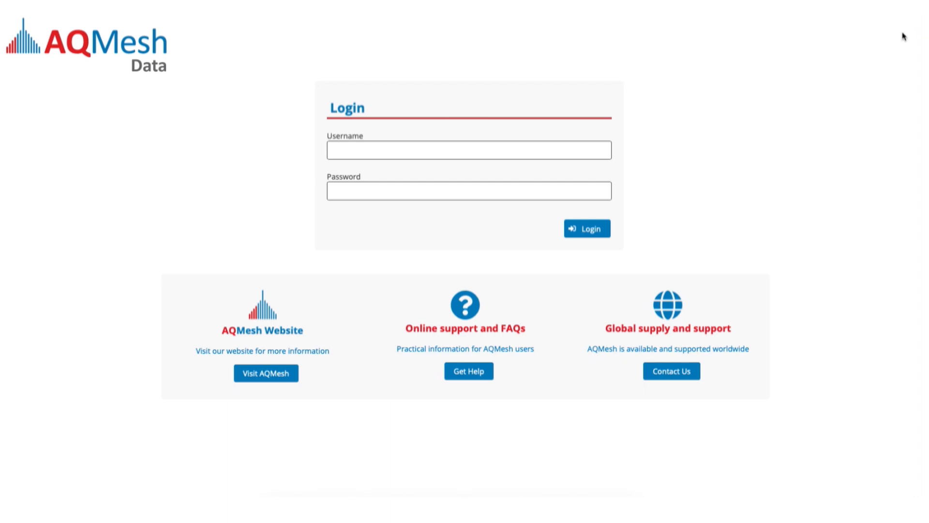